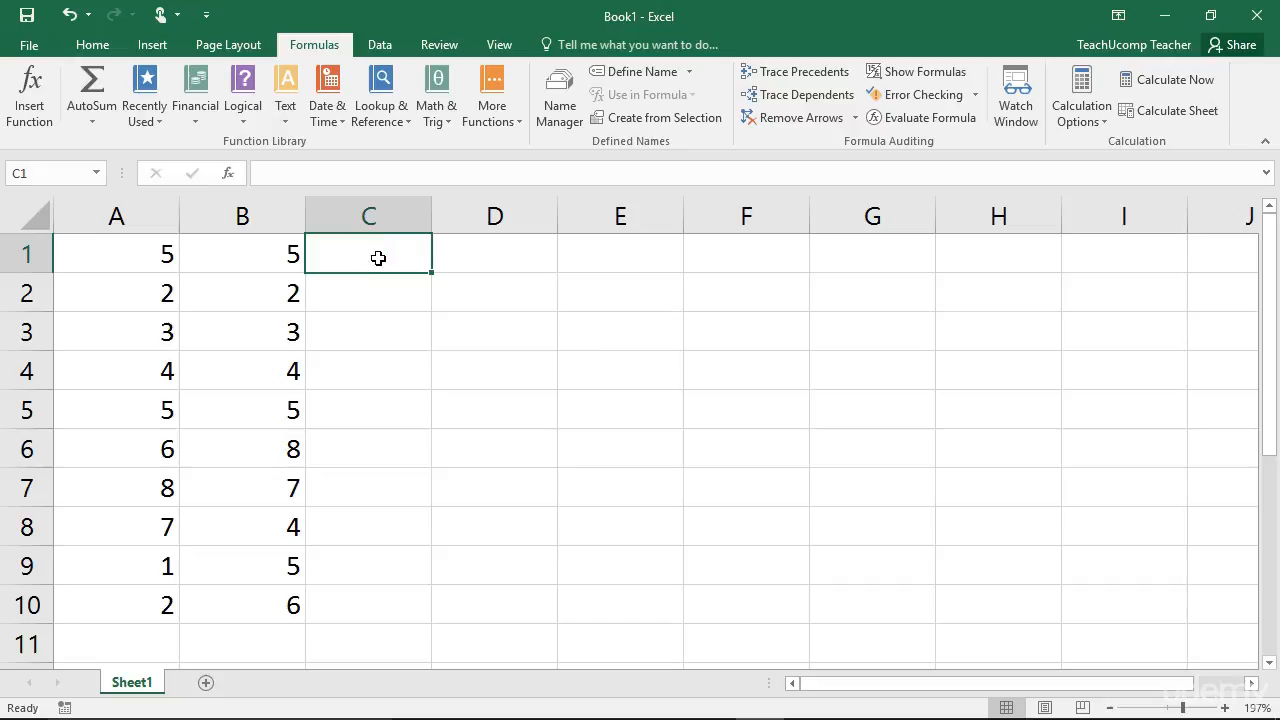
Step: Enter the formula =A1+B1 in cell C1 to add the first row's two values
type("=A1+B")
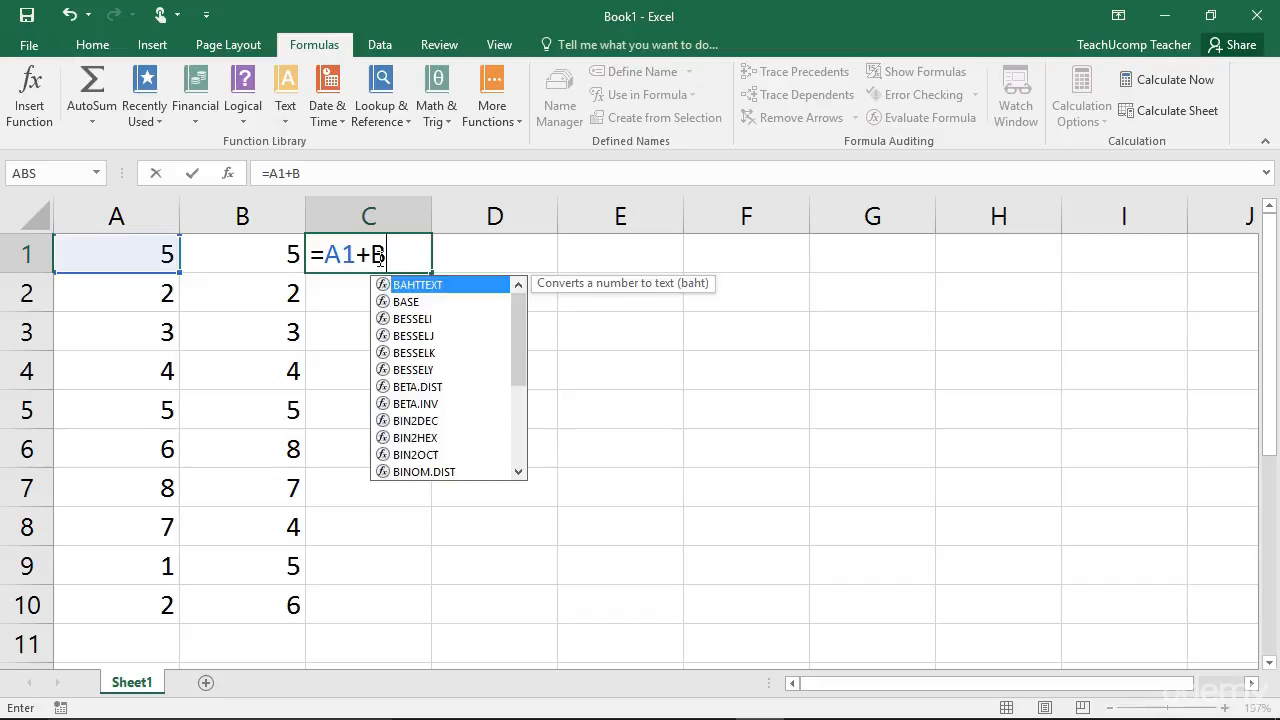
type("1")
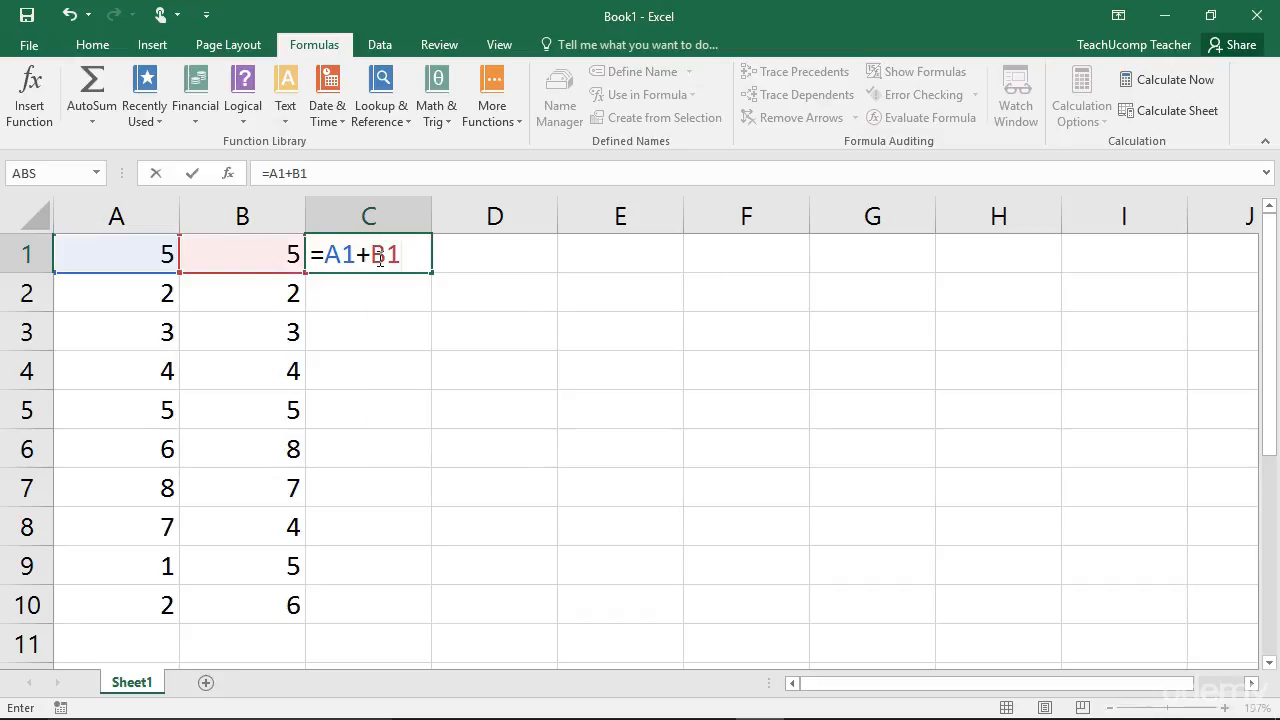
key("Return")
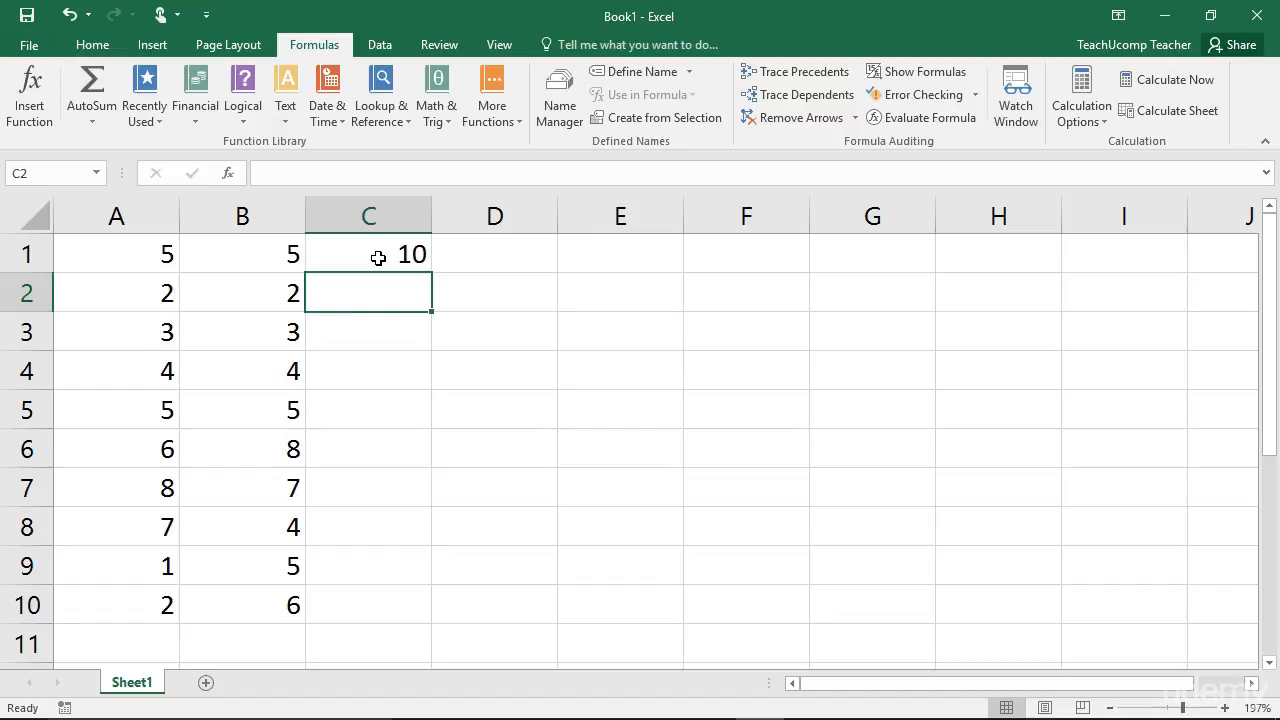
Step: Display the worksheet's formulas to examine the one in C1, and switch back to showing calculated values
left_click(378, 258)
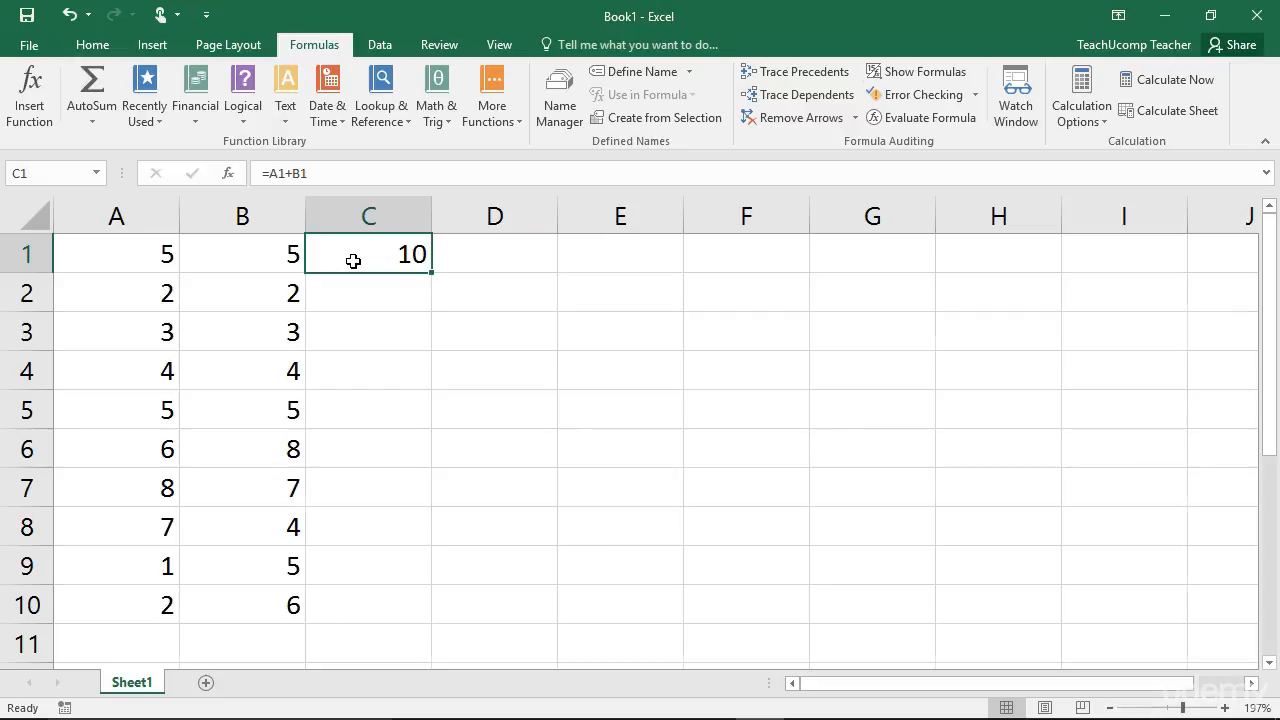
key("ctrl+grave")
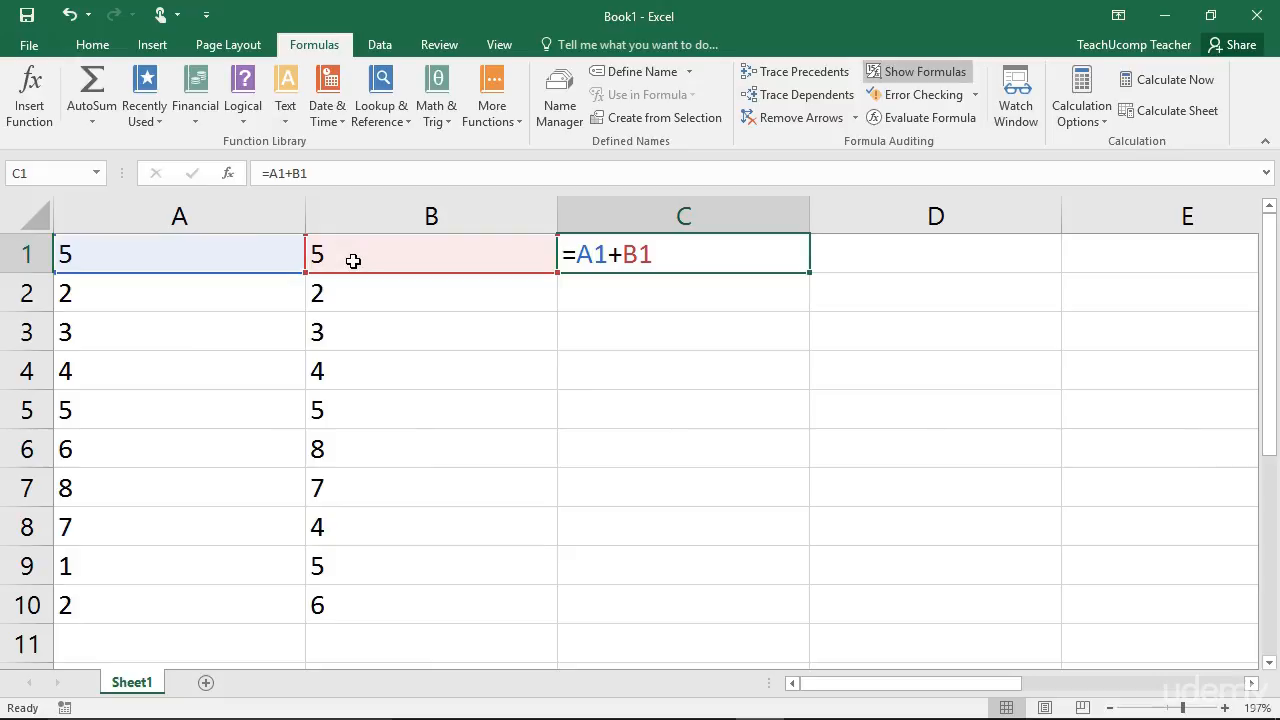
key("ctrl+grave")
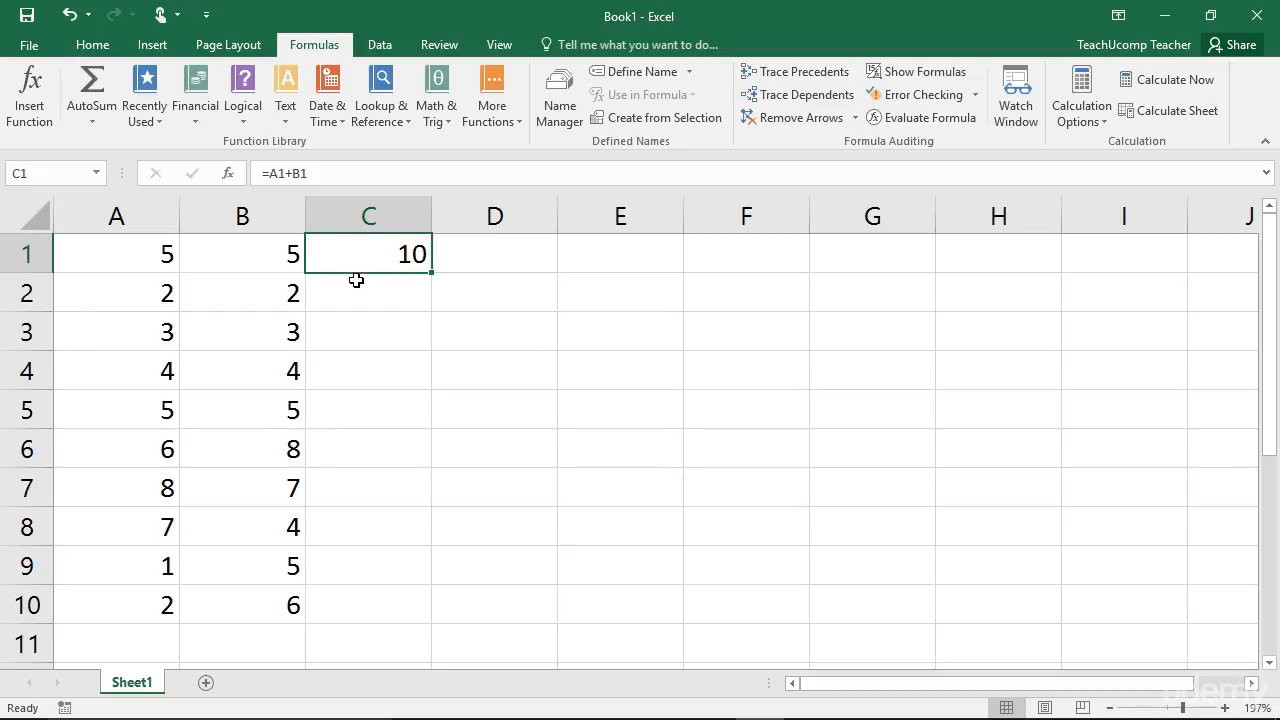
Step: Enter the formula =SUM(A2:B2) in cell C2 to total the second row's values
left_click(357, 289)
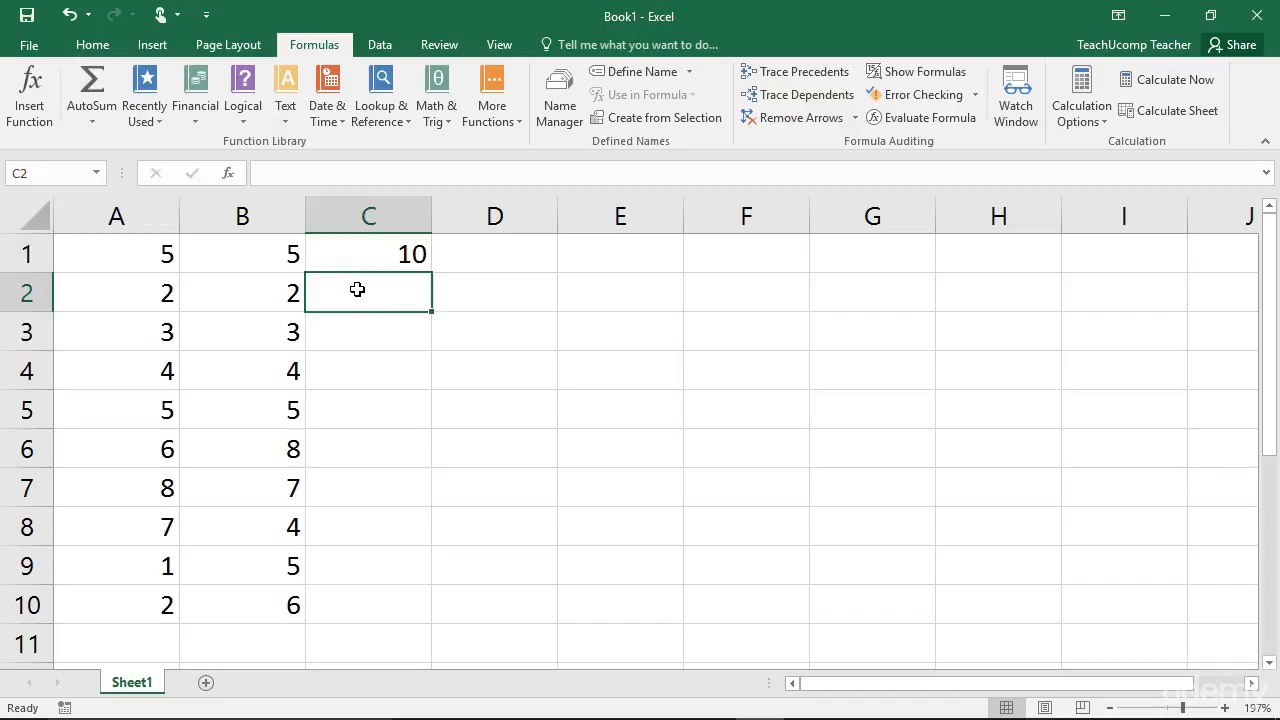
type("=")
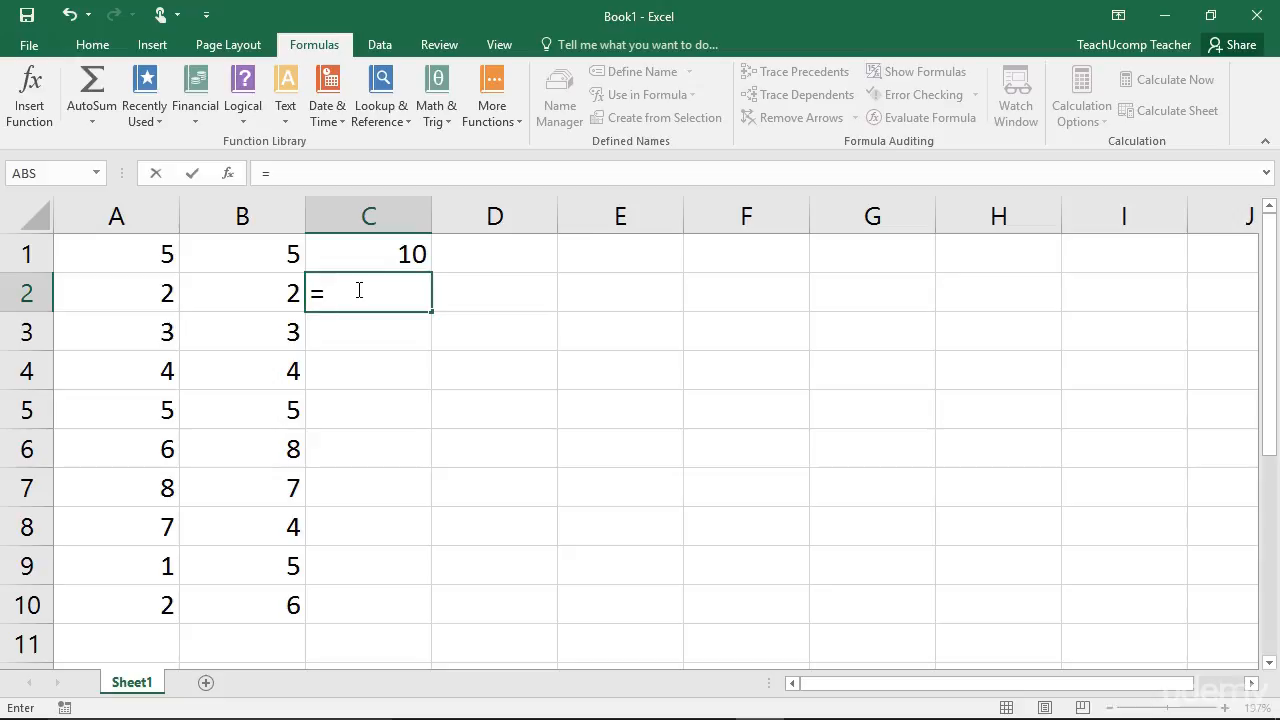
type("SUM")
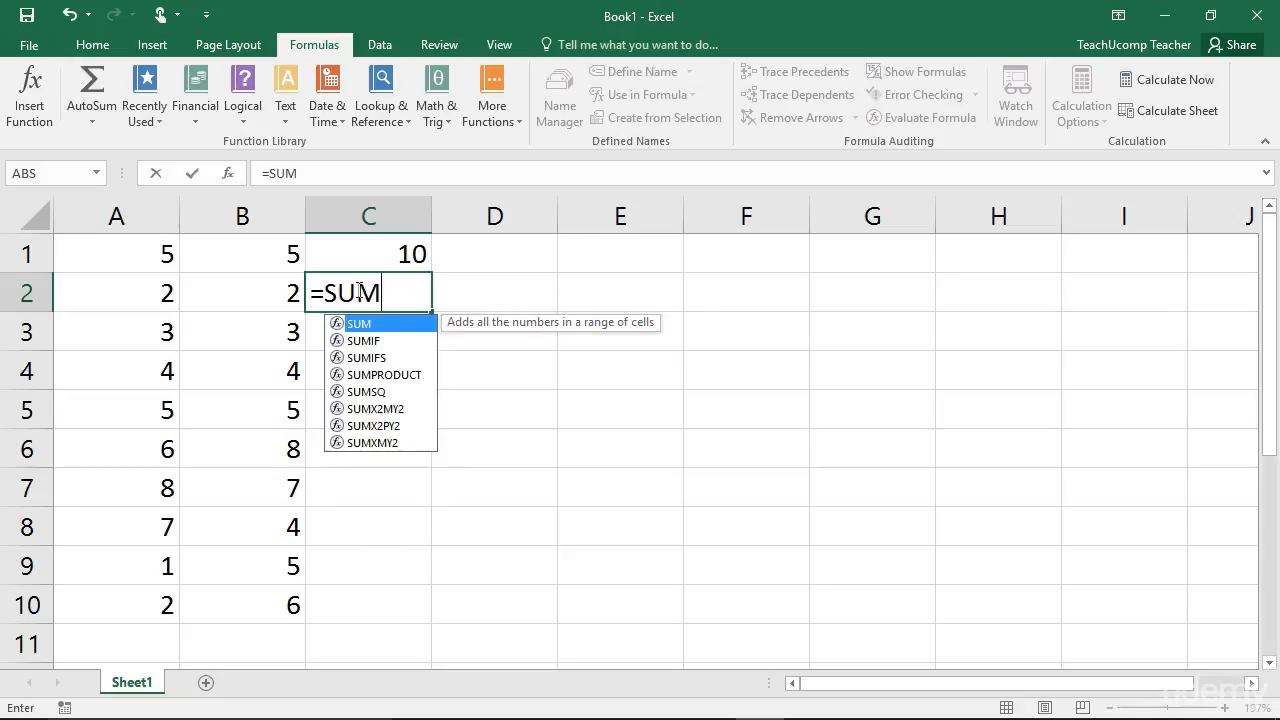
type("(")
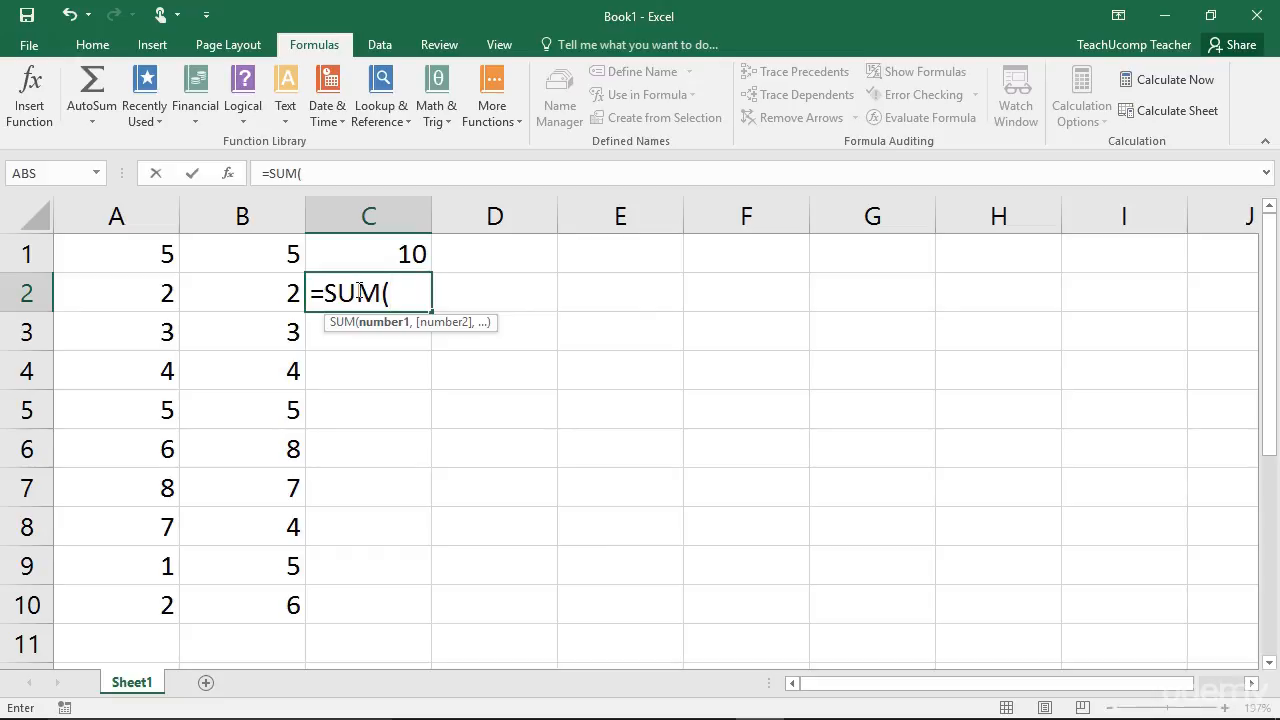
type("A2:B2")
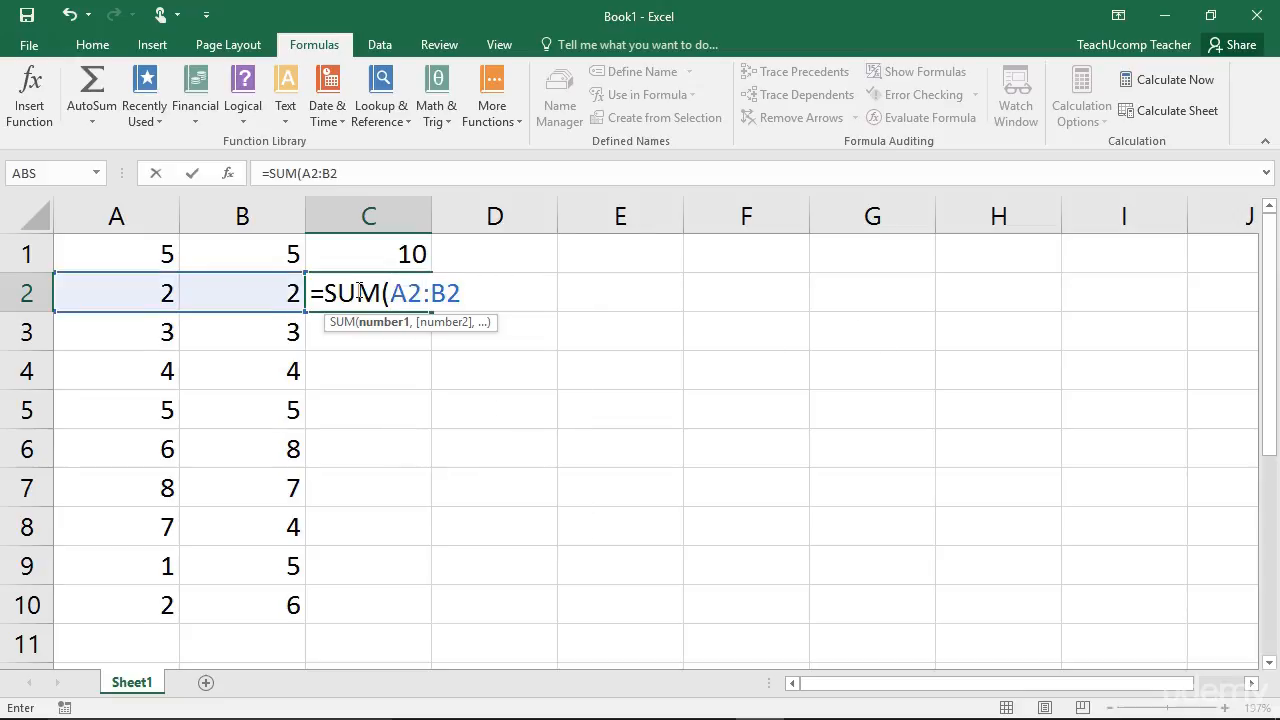
type(")")
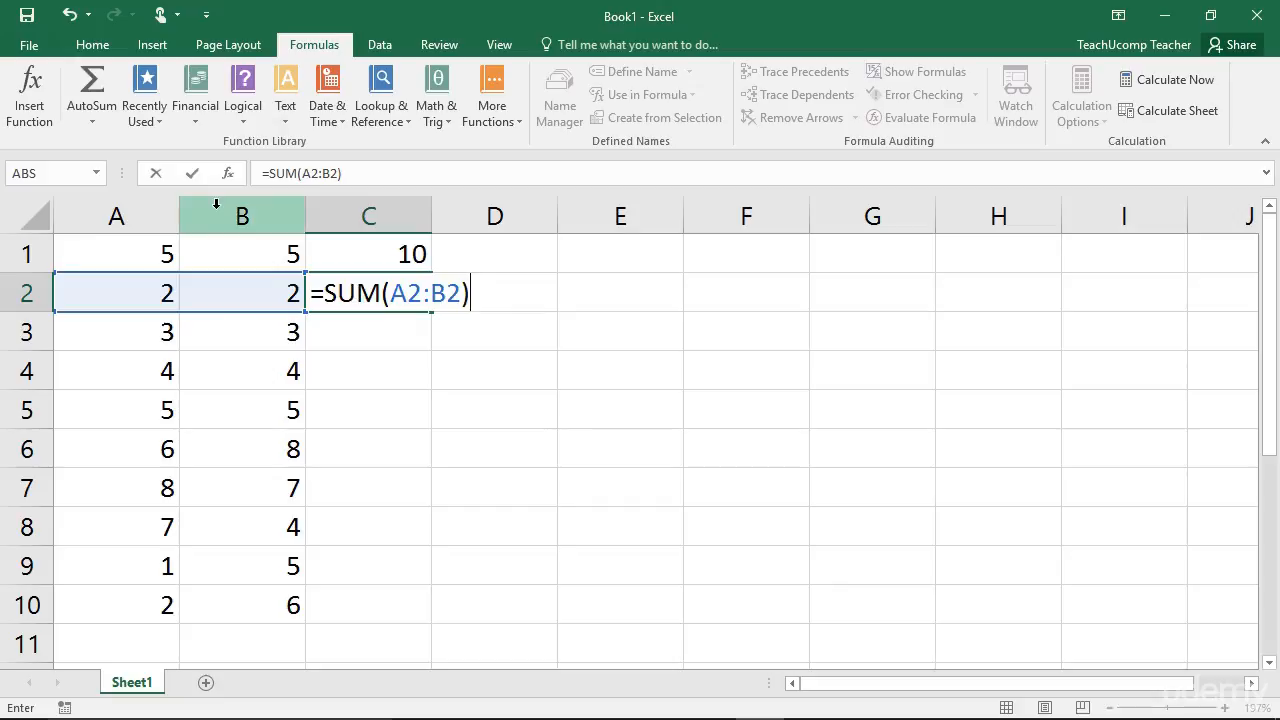
left_click(195, 174)
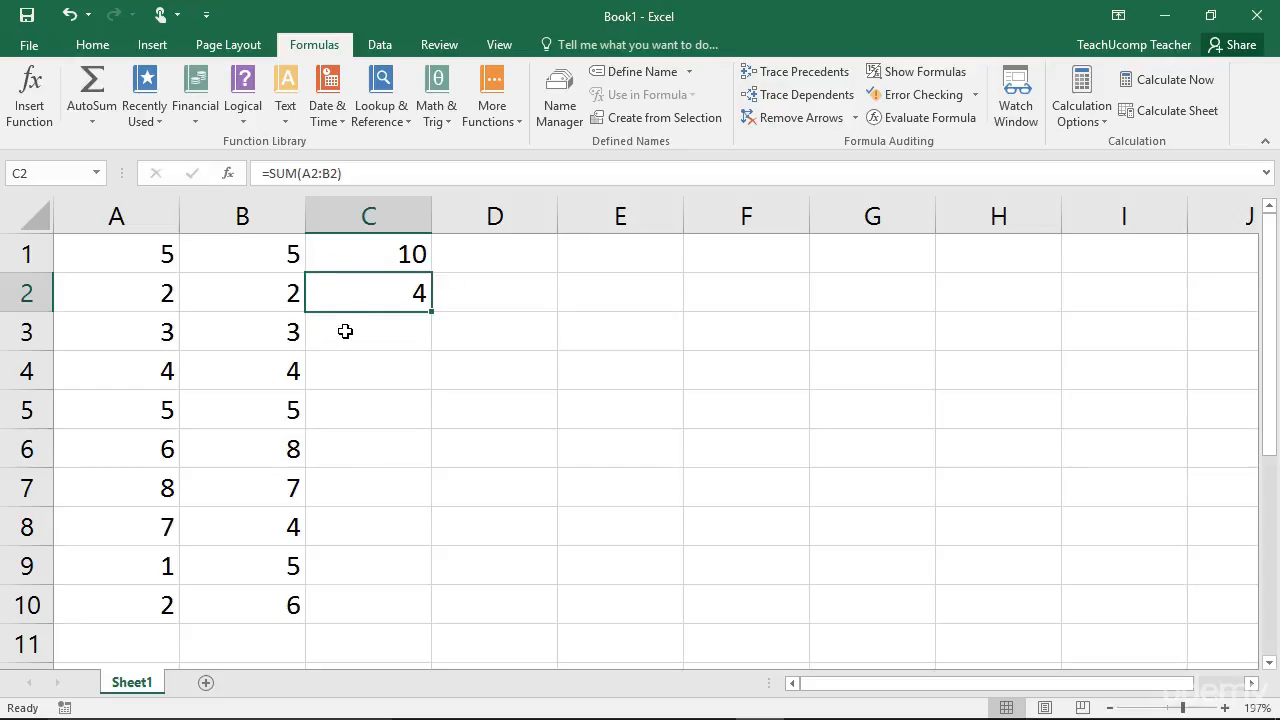
Step: Enter the formula =A3+B3 in cell C3 to add the third row's values
left_click(347, 337)
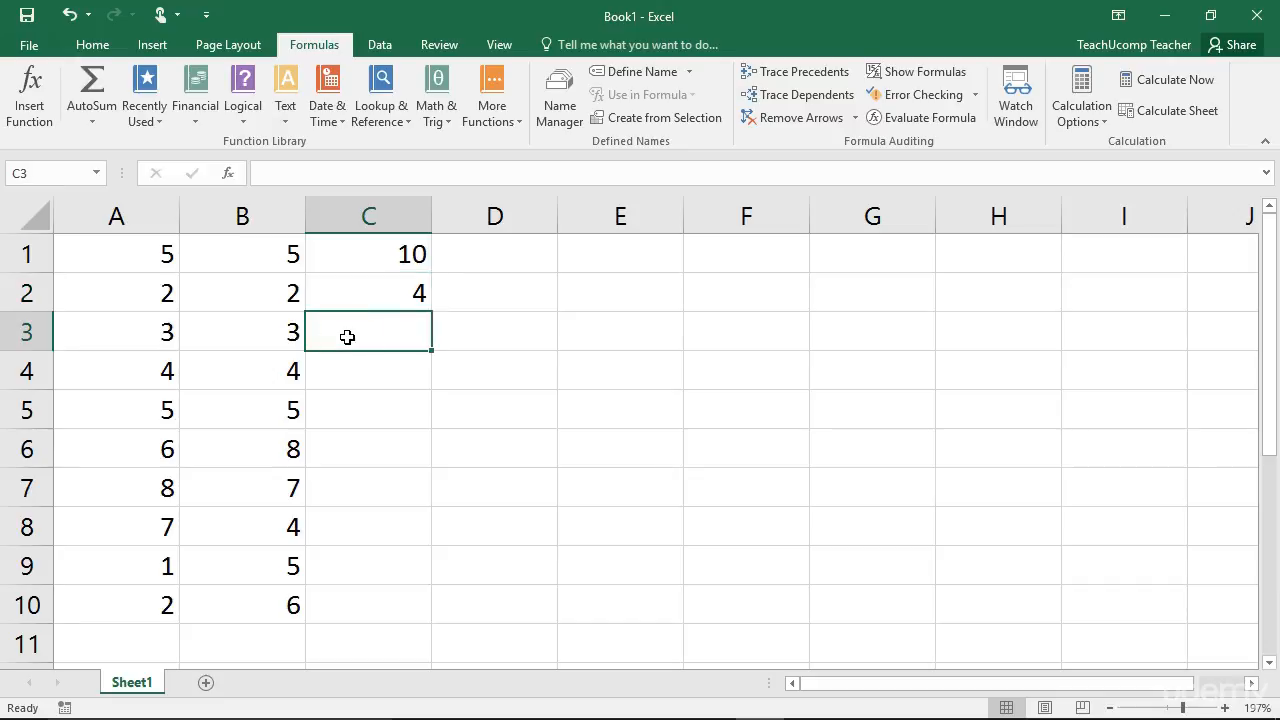
type("=")
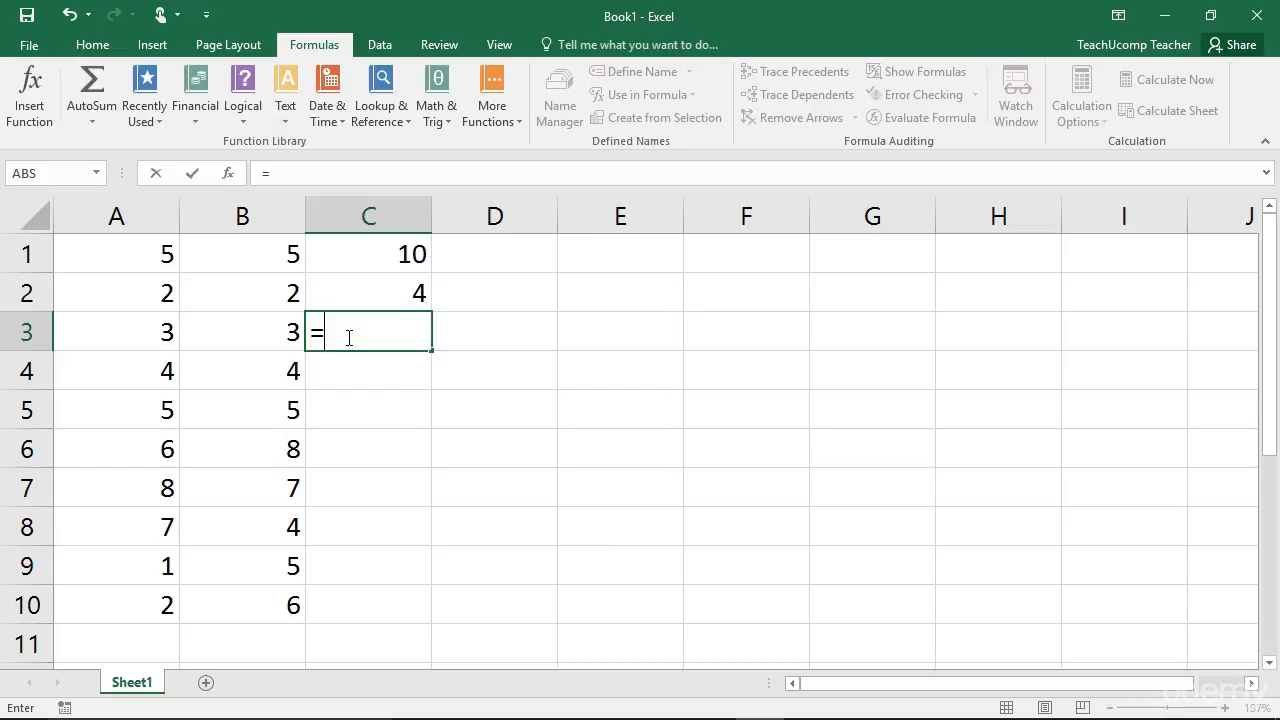
type("A3")
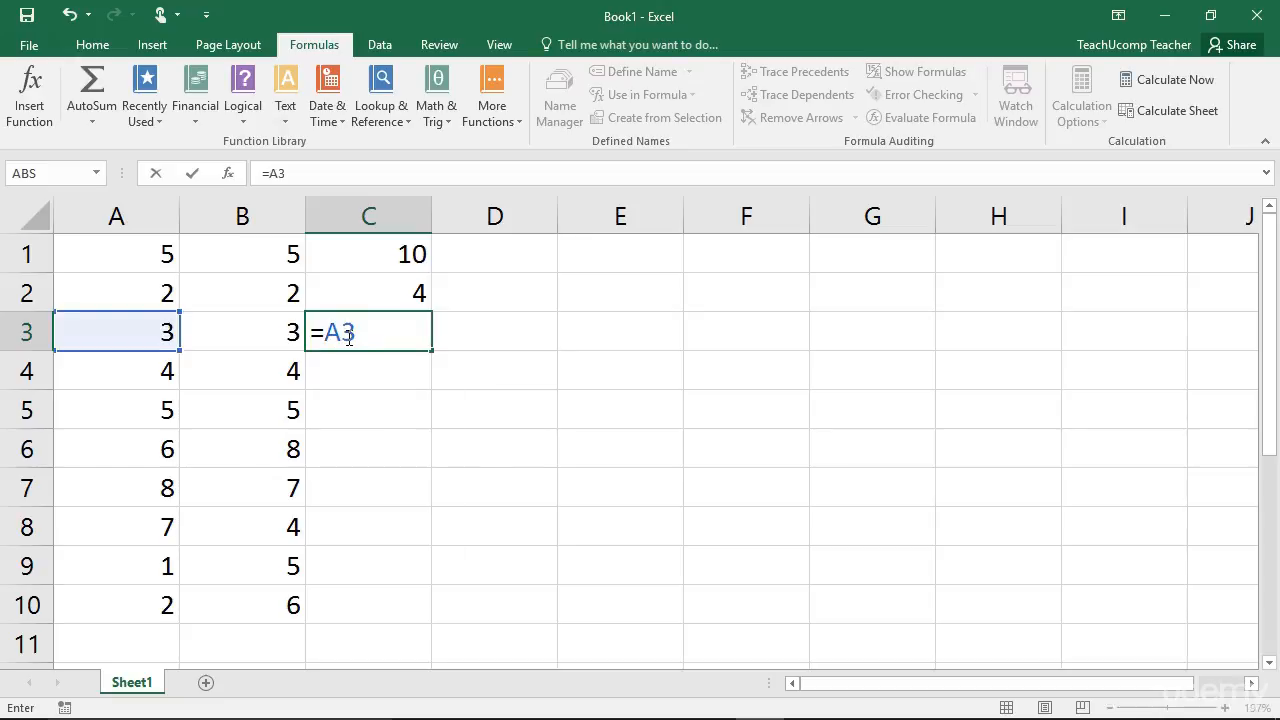
type("+")
type("B3")
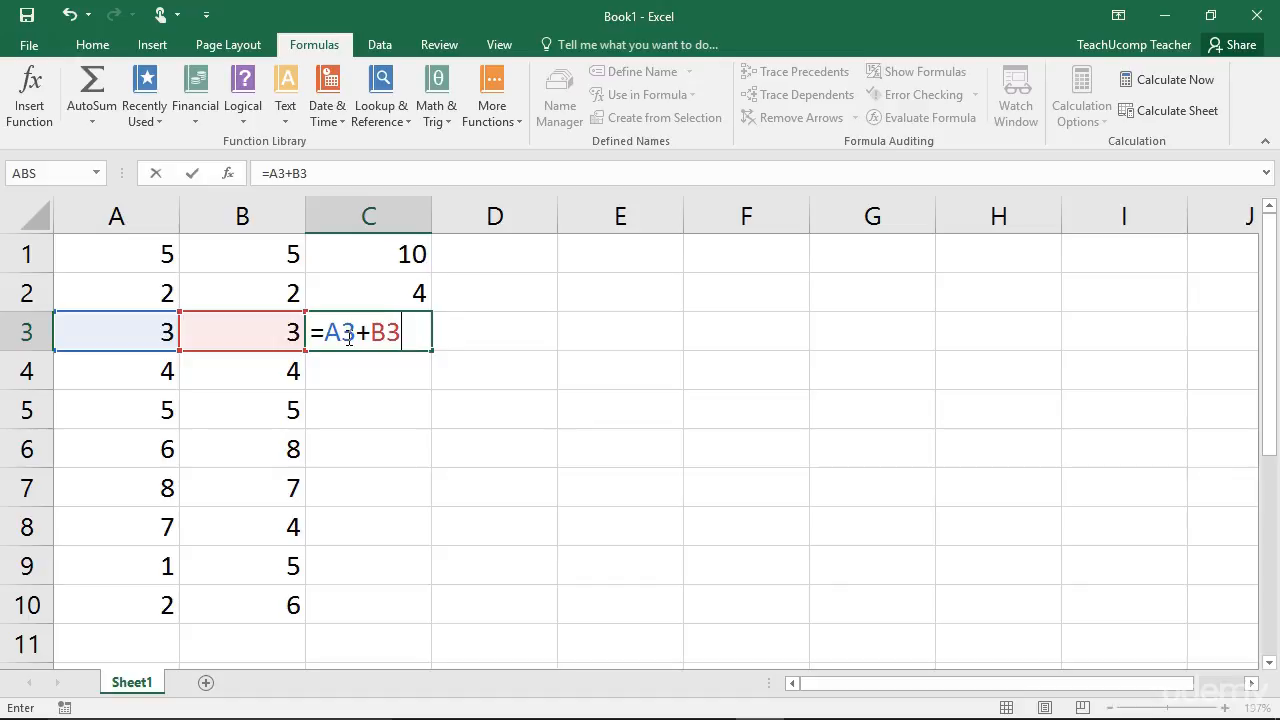
key("Return")
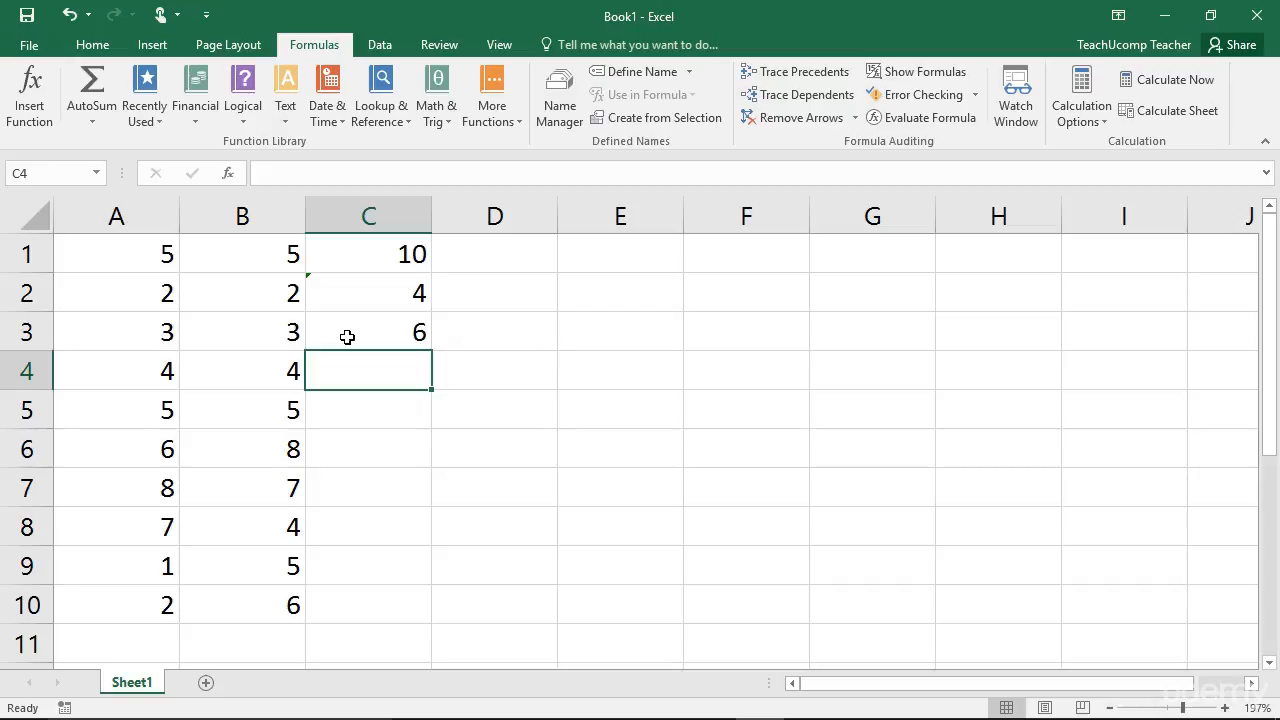
Step: Enter =SUM(A1:A10)-SUM(B1:B10) in cell E1 to subtract column B's total from column A's total
left_click(590, 262)
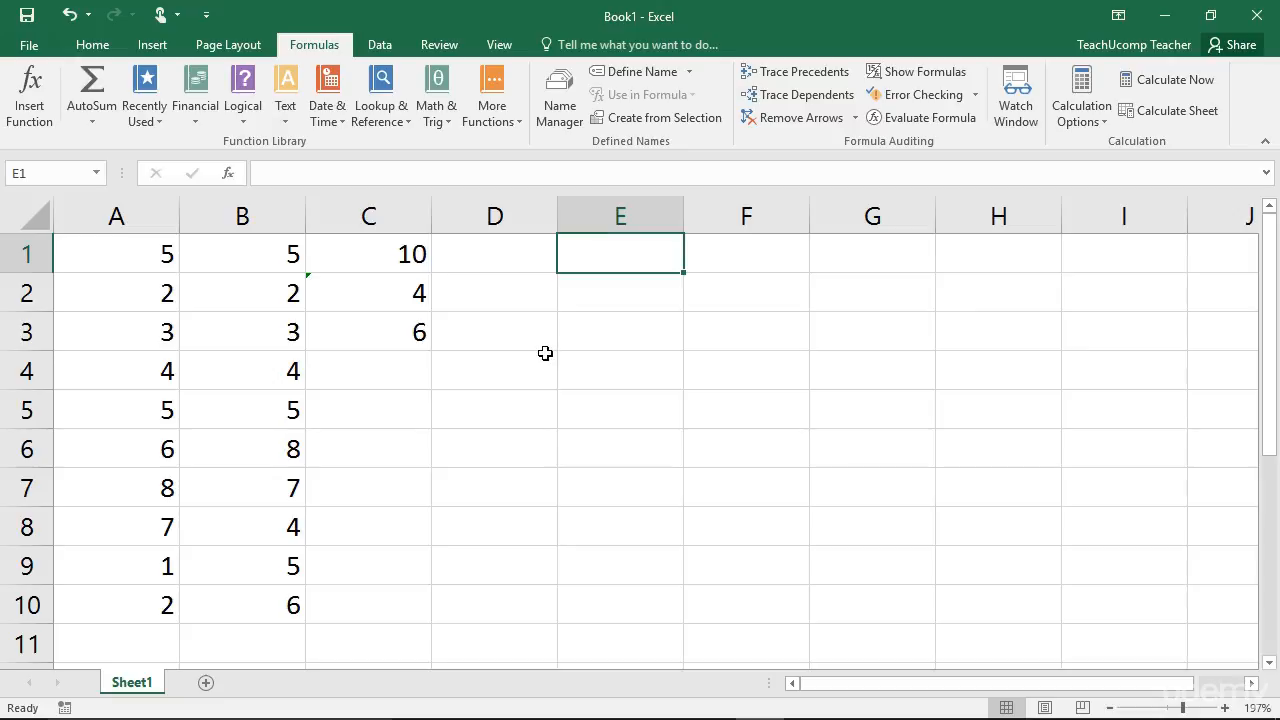
type("=S")
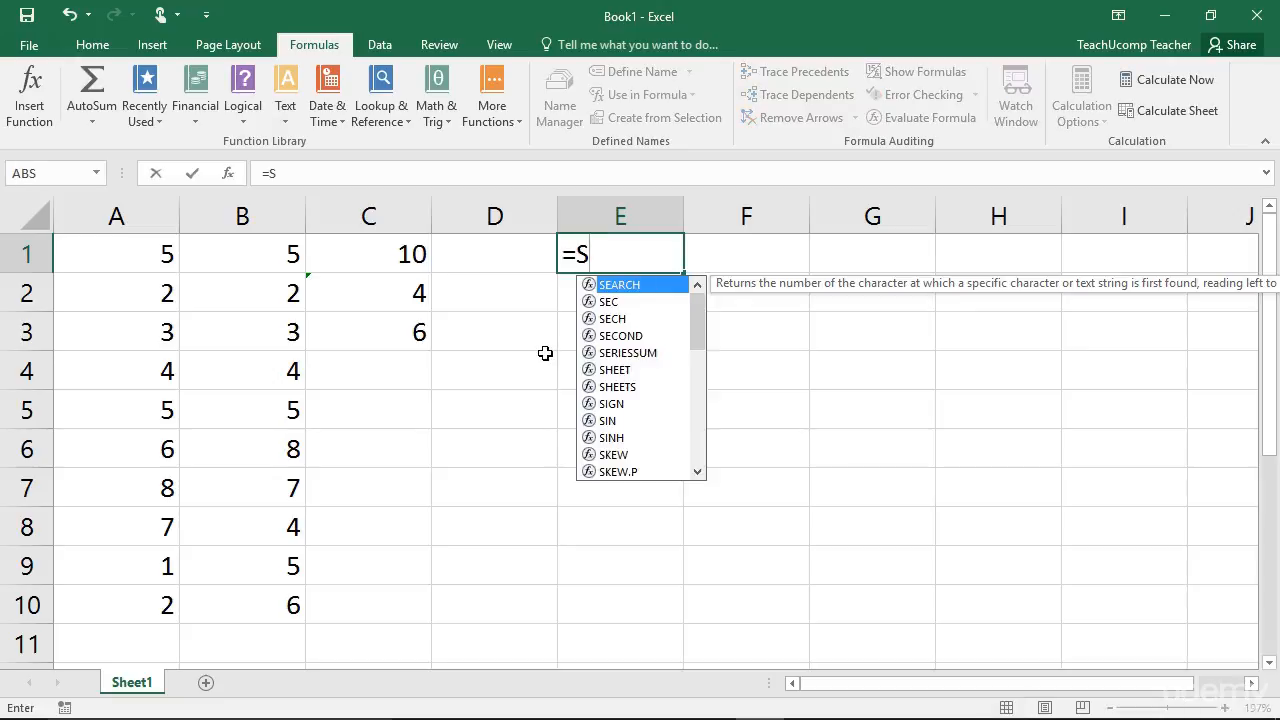
type("UM(")
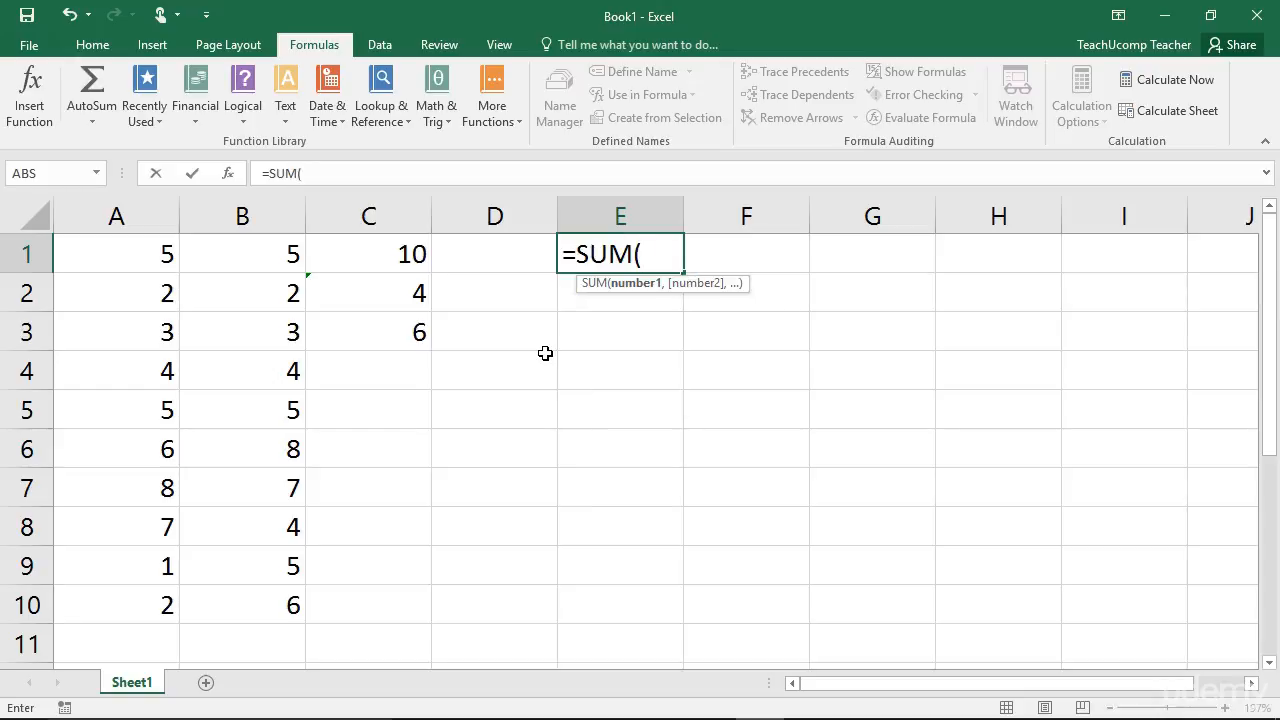
type("A1:")
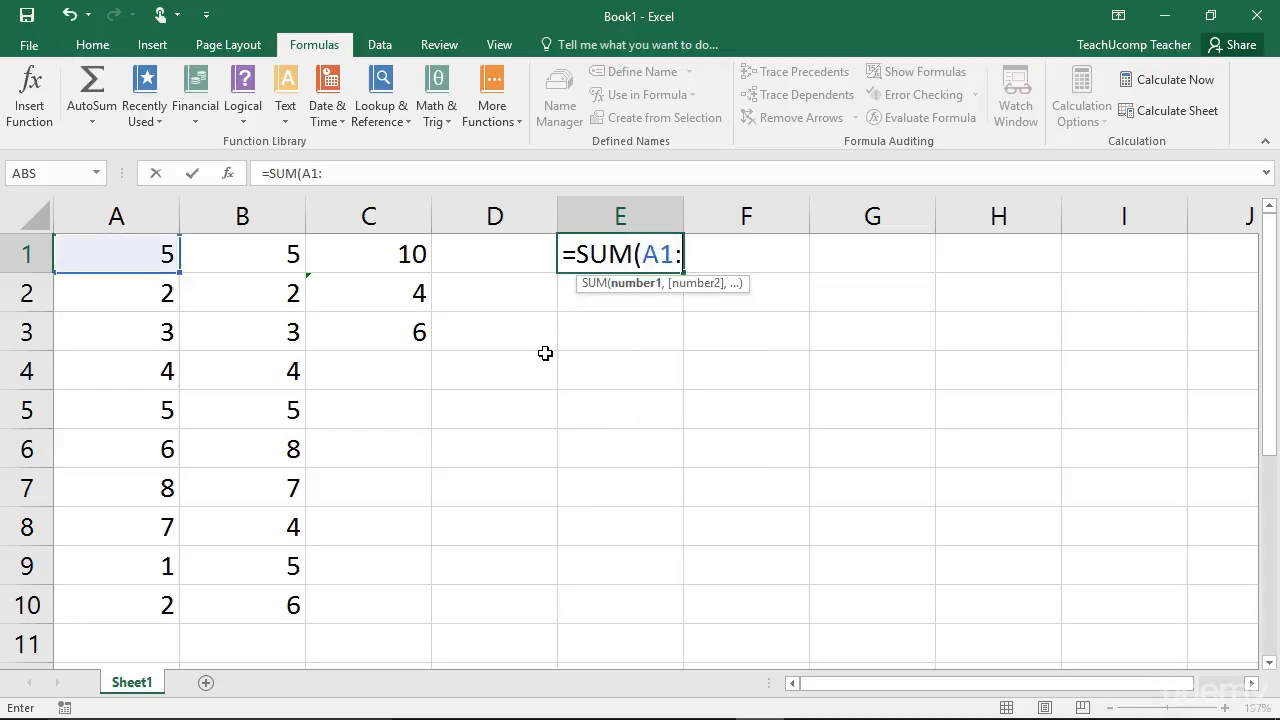
type("A10")
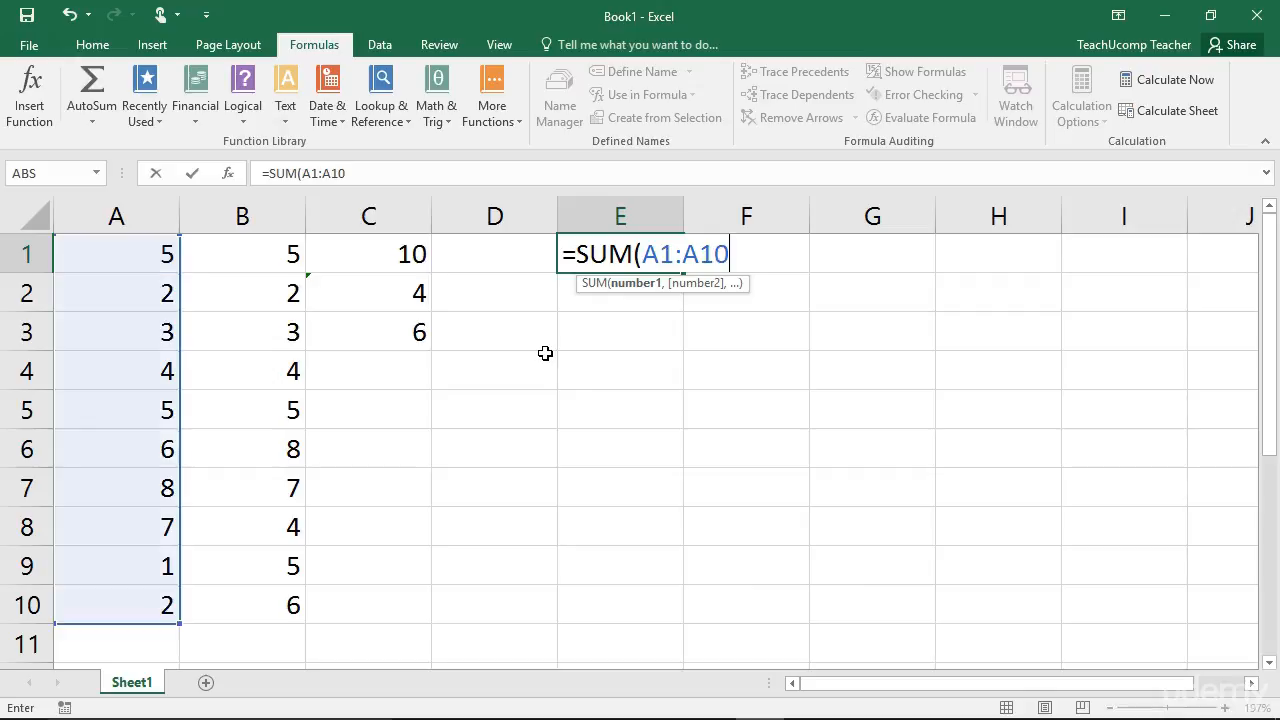
type(")-")
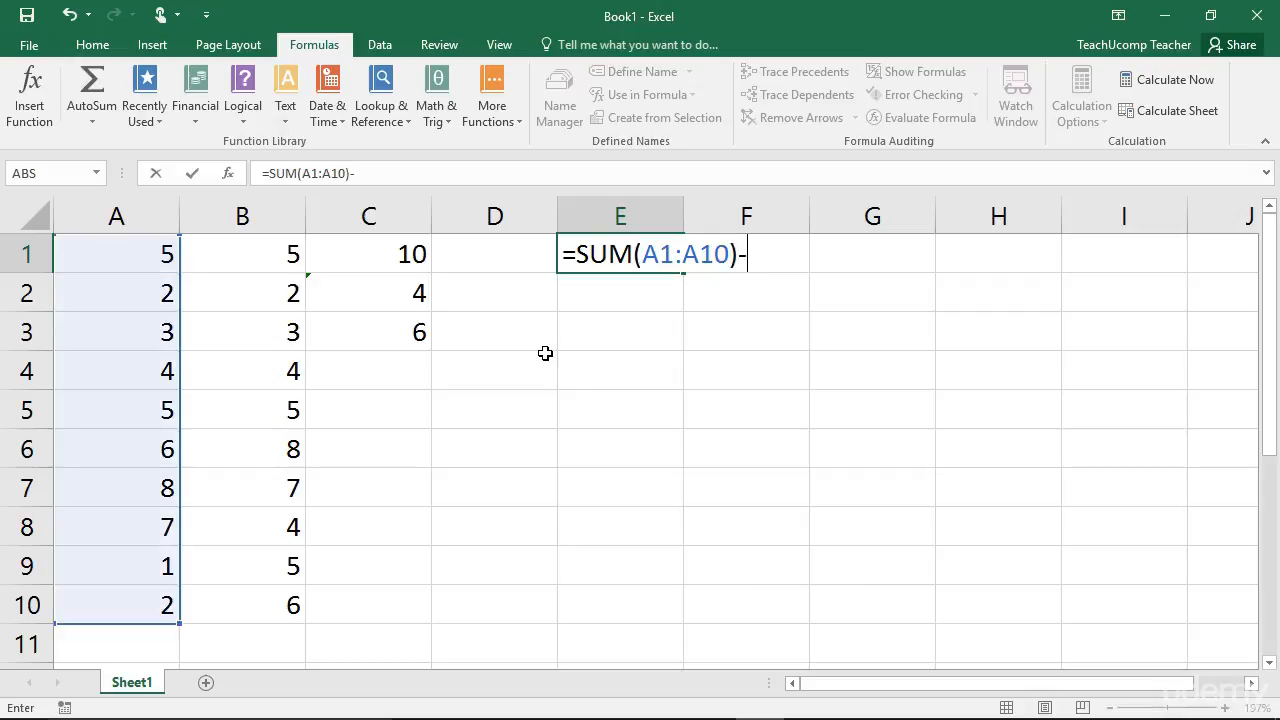
type("SUM(")
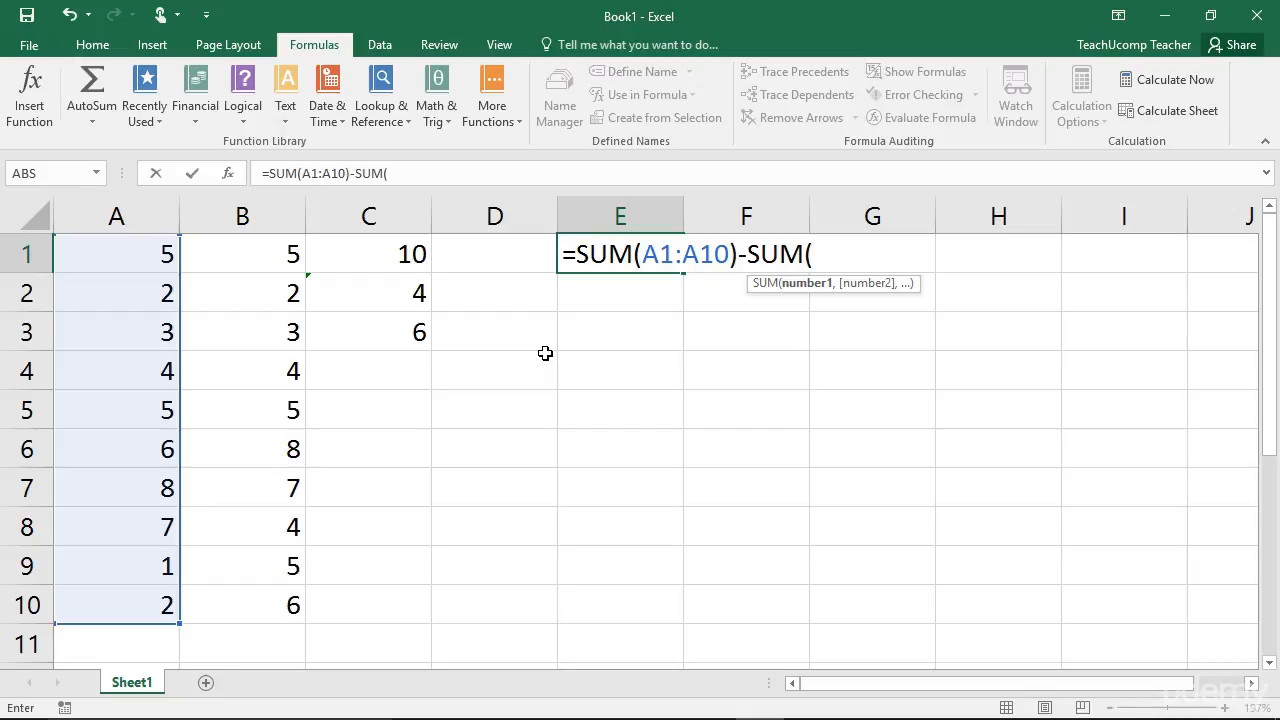
type("B1:B10)")
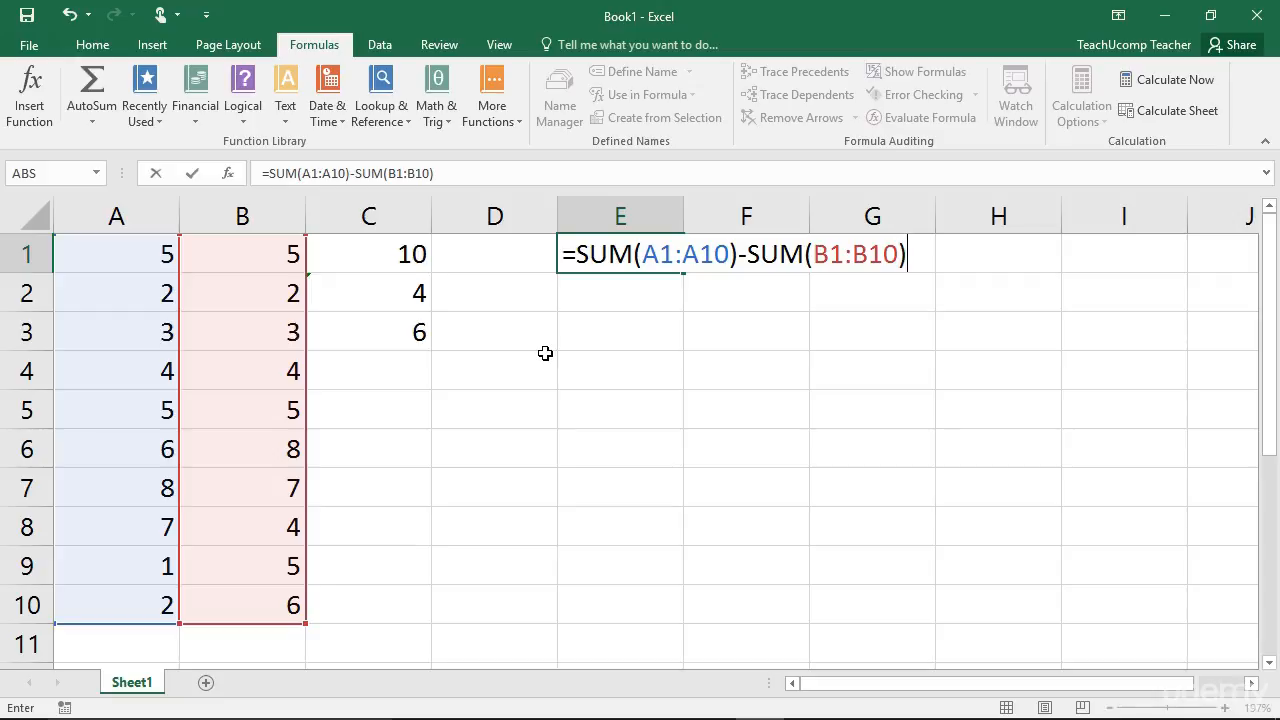
key("Return")
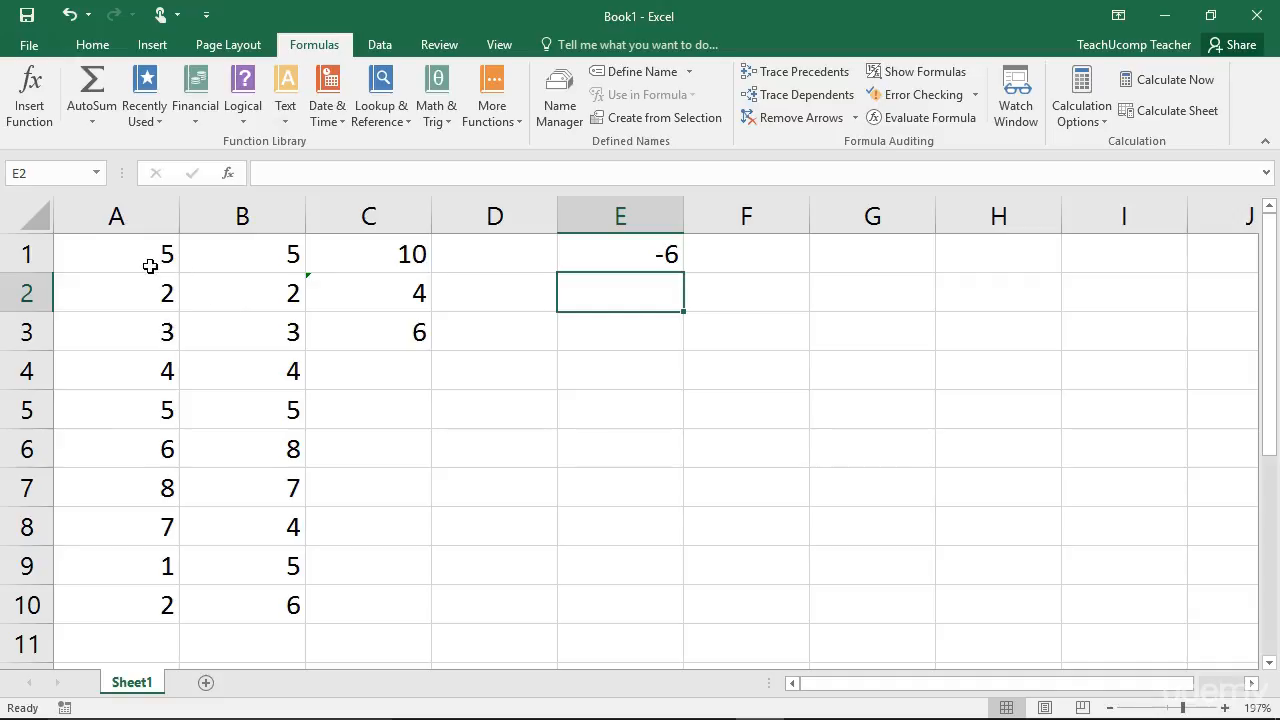
Step: Change the value in cell A1 to 10 so the dependent formulas recalculate
left_click(139, 261)
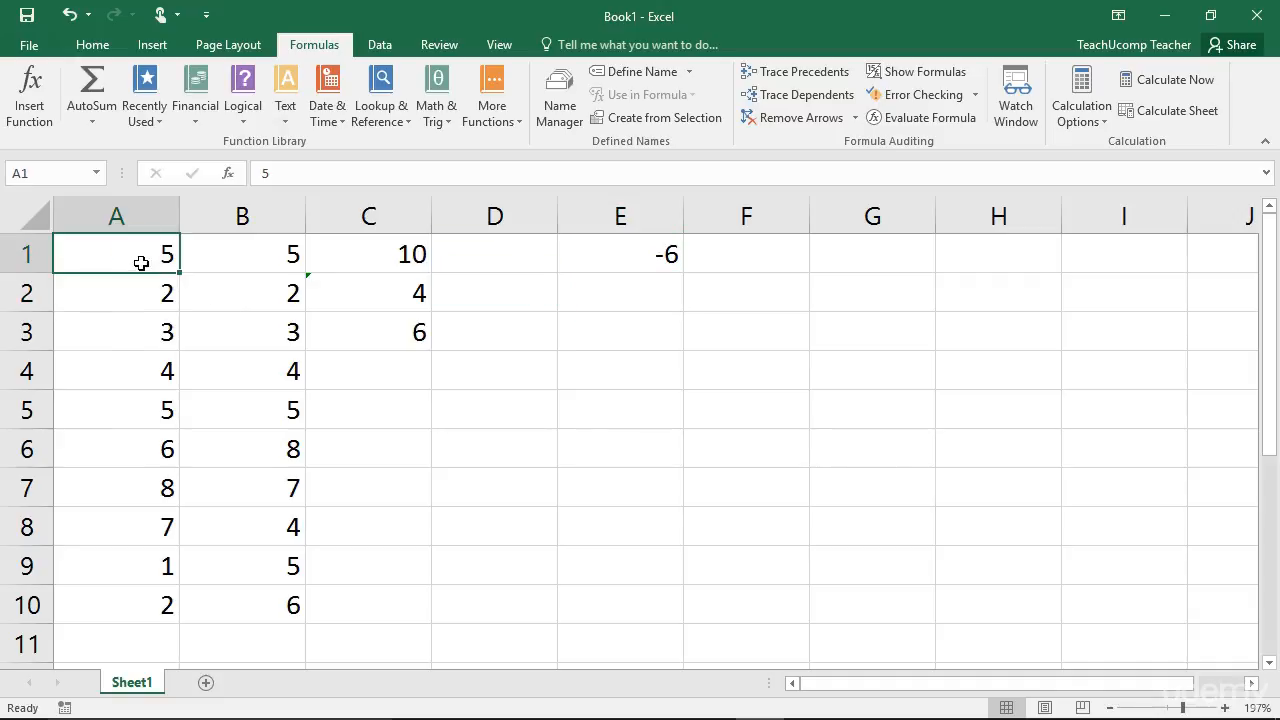
type("10")
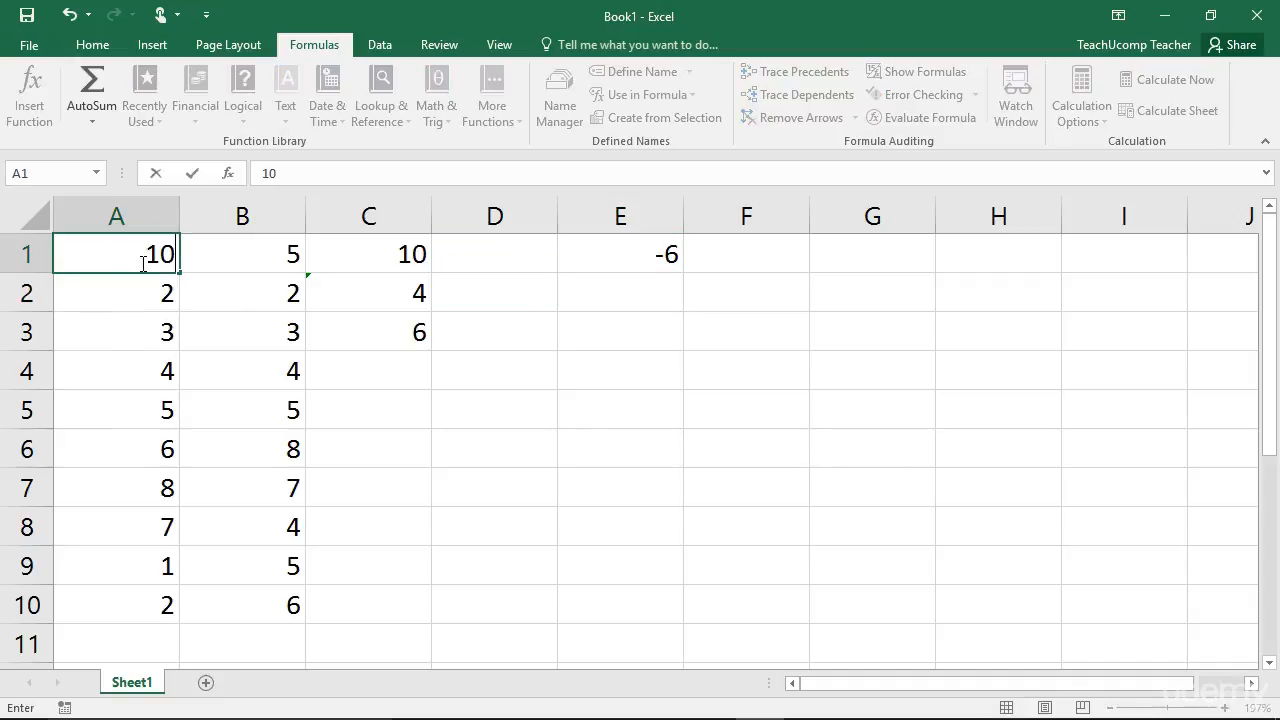
key("Return")
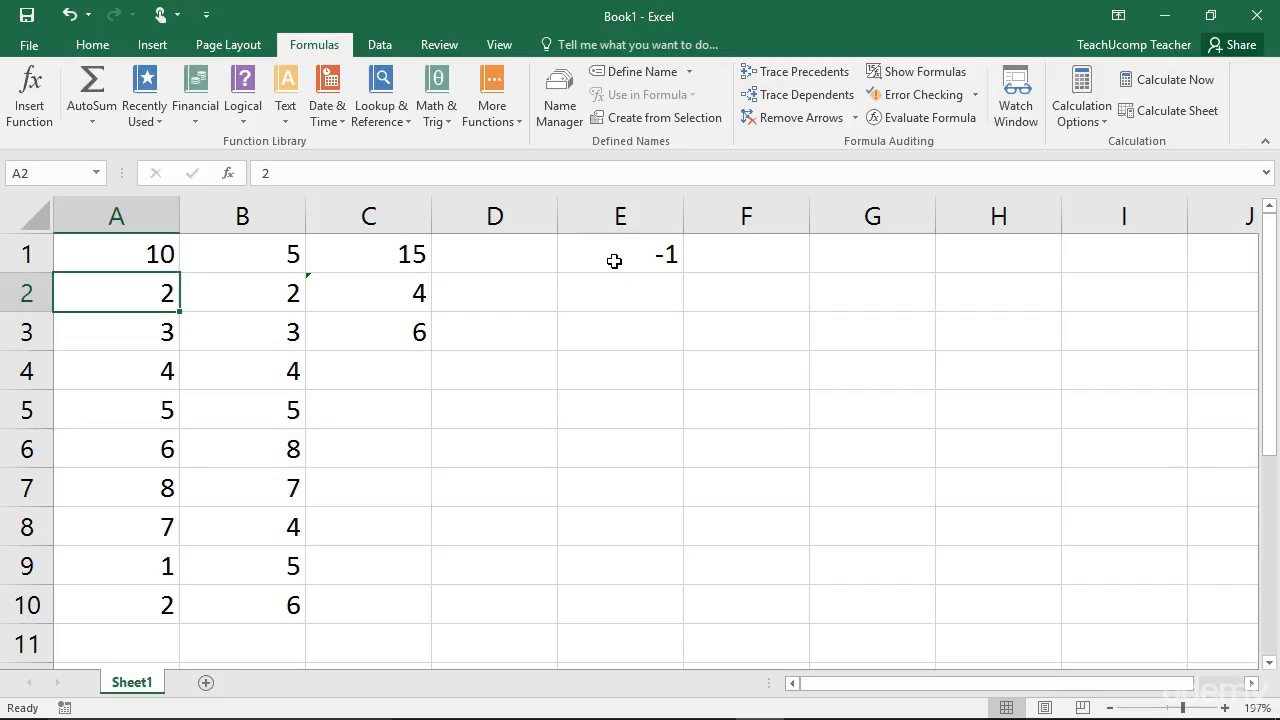
Step: Enter =SUM(A4:B4) in cell C4, picking the range A4:B4 directly on the sheet
left_click(375, 389)
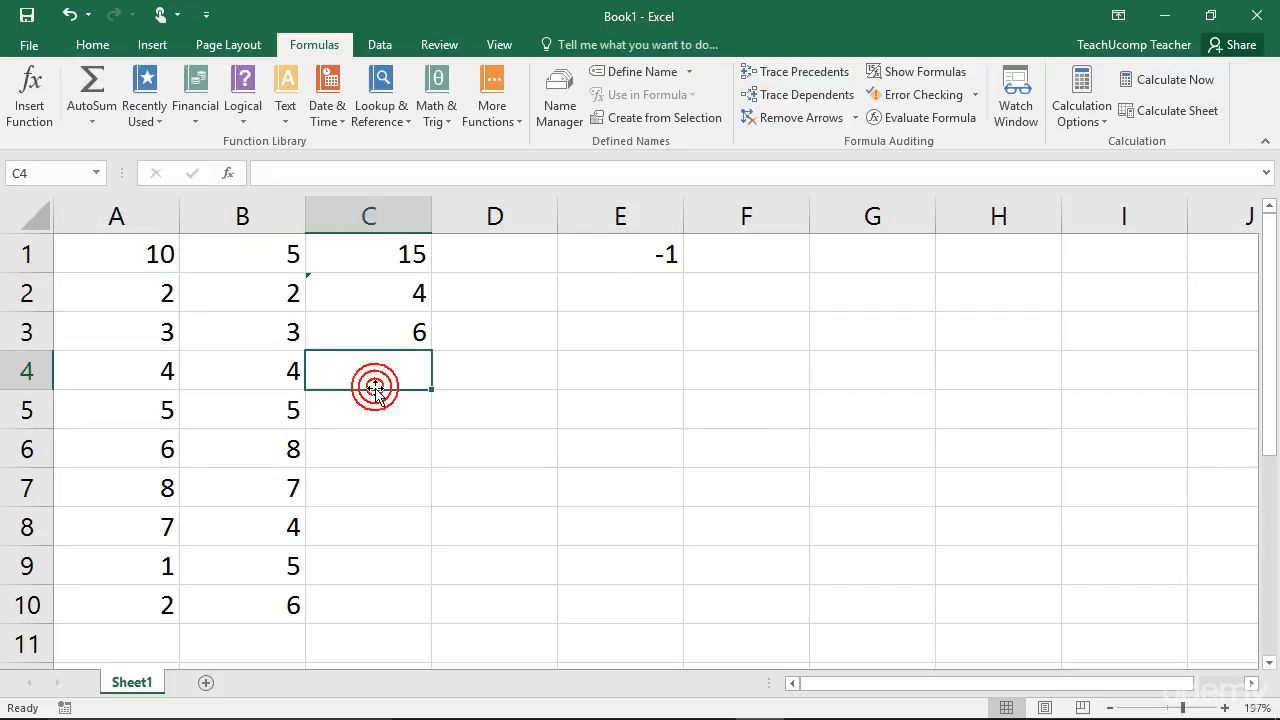
type("=S")
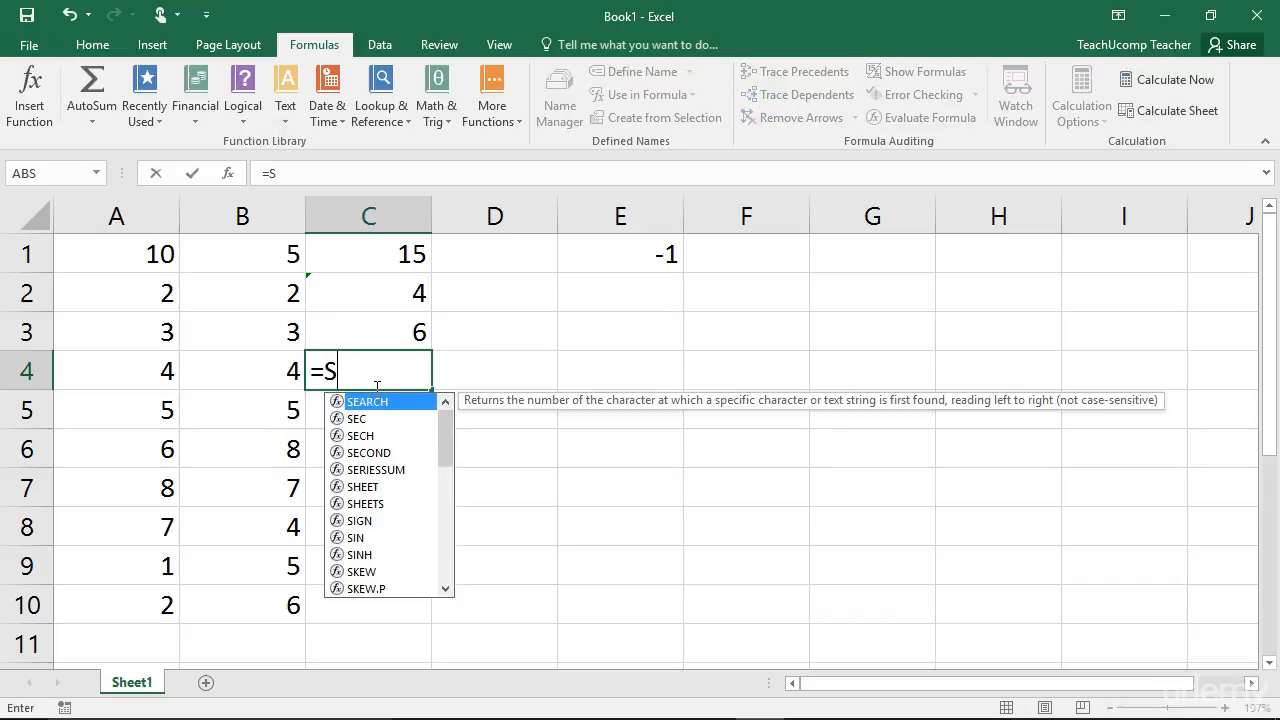
type("UM(")
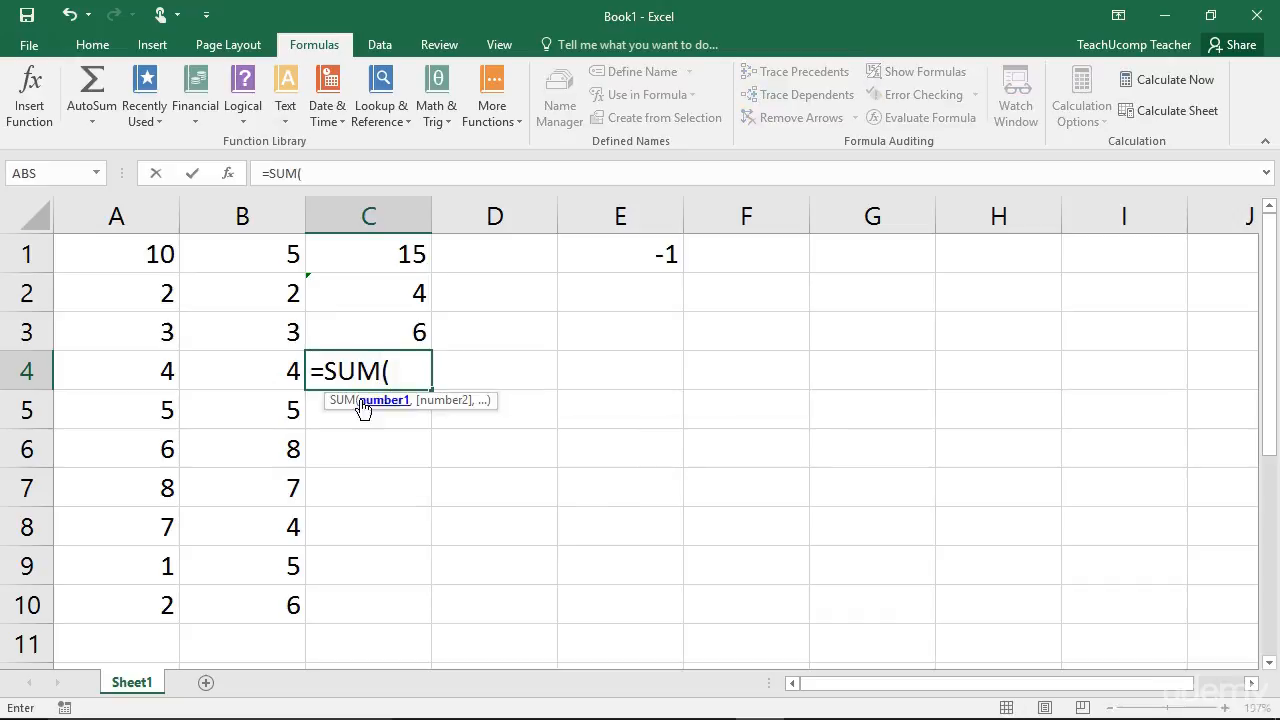
left_click_drag(112, 376, 229, 382)
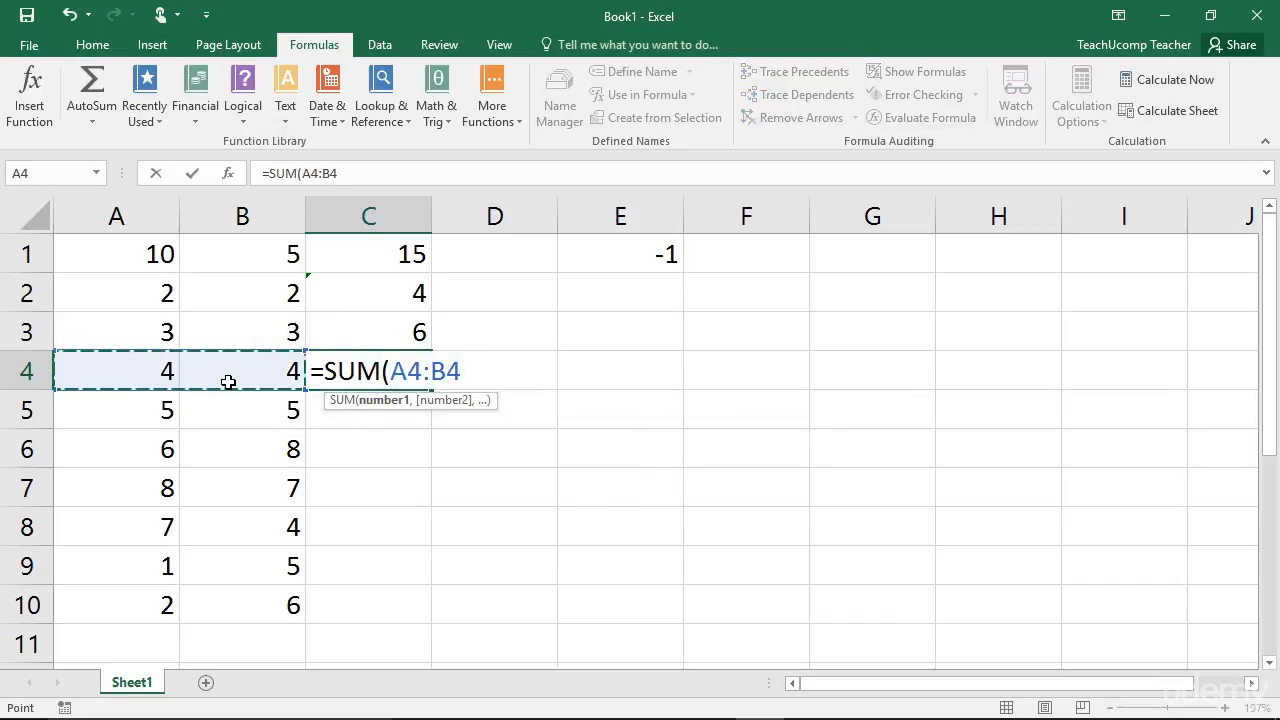
type(")")
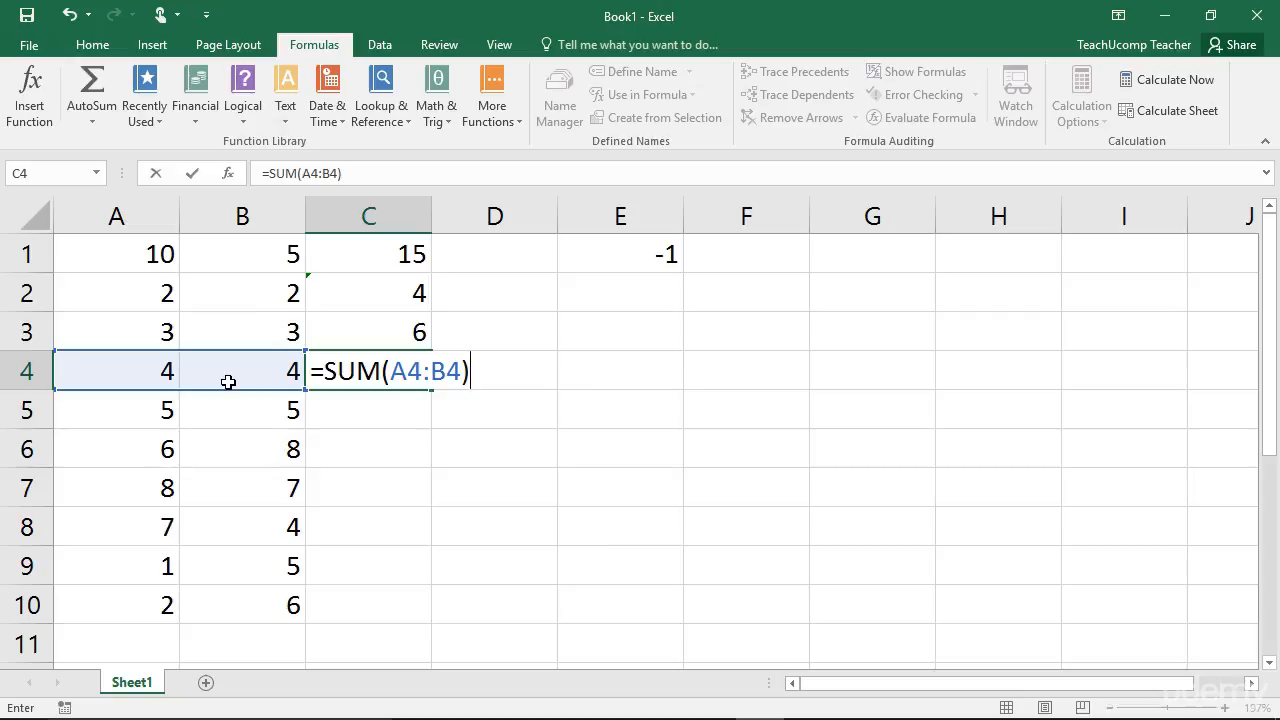
key("Return")
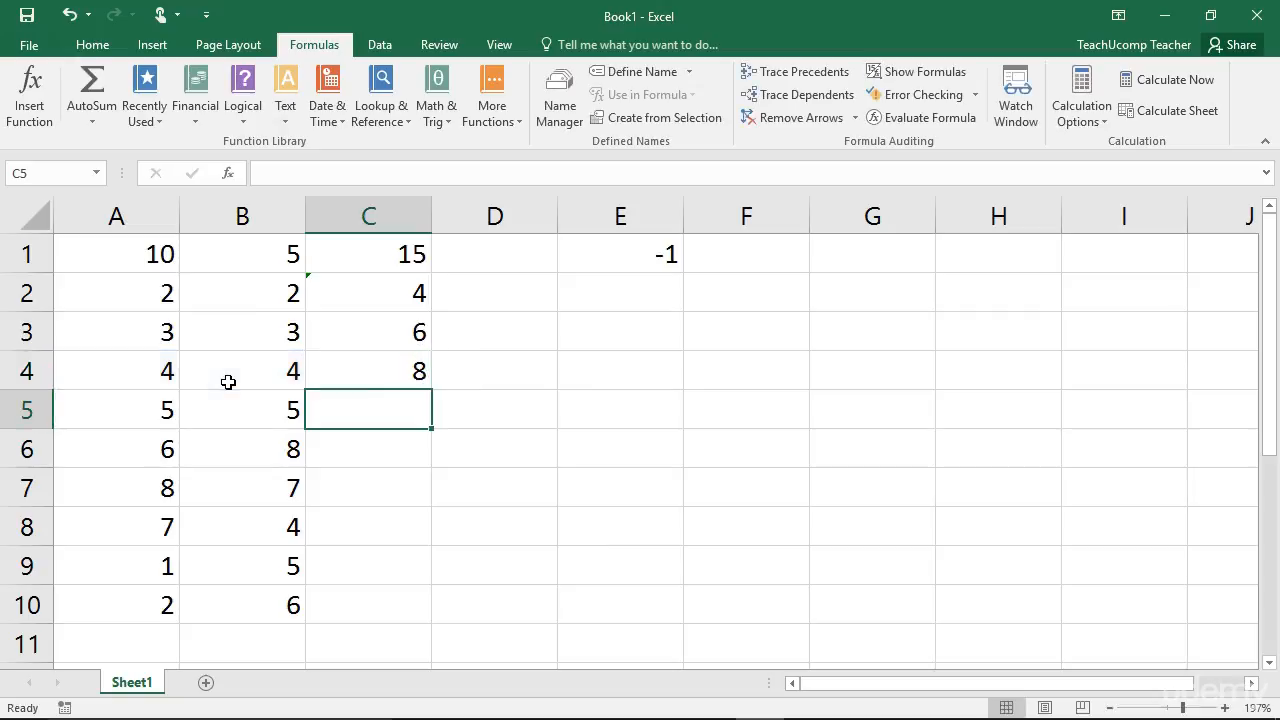